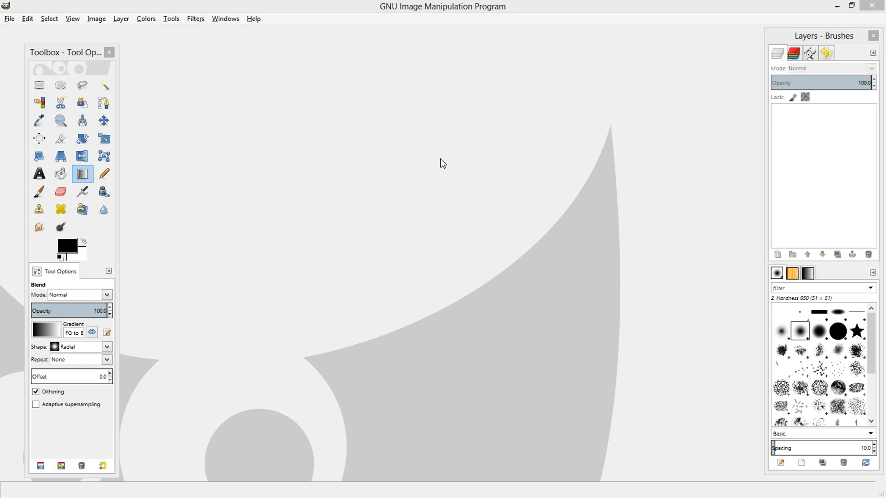
Step: Dismiss the Filters menu without applying anything and move the toolbox window up and left
click(352, 5)
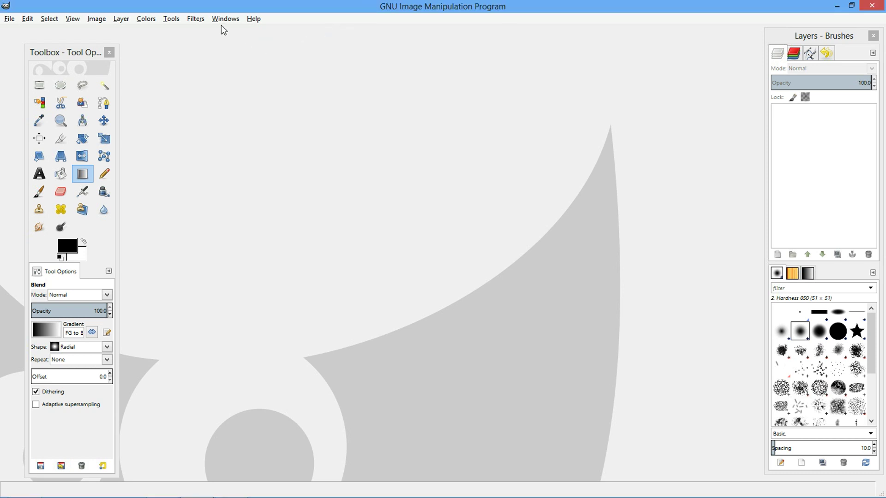
click(196, 19)
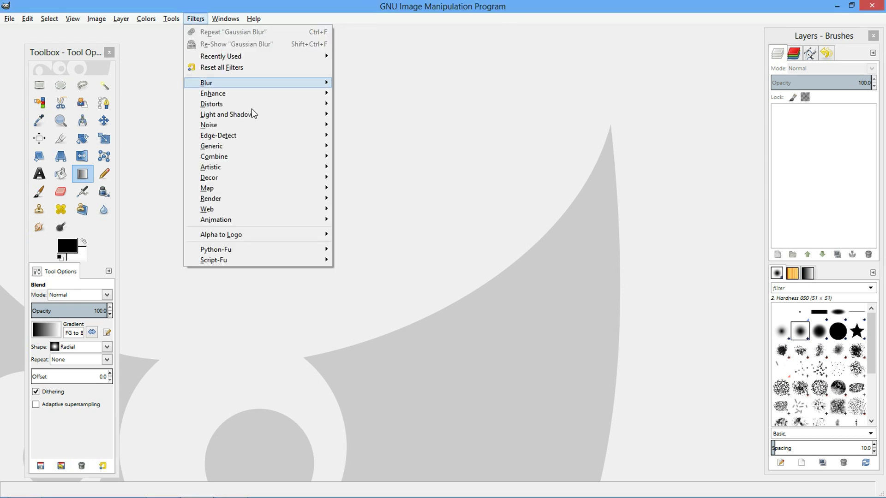
mouse_move(286, 116)
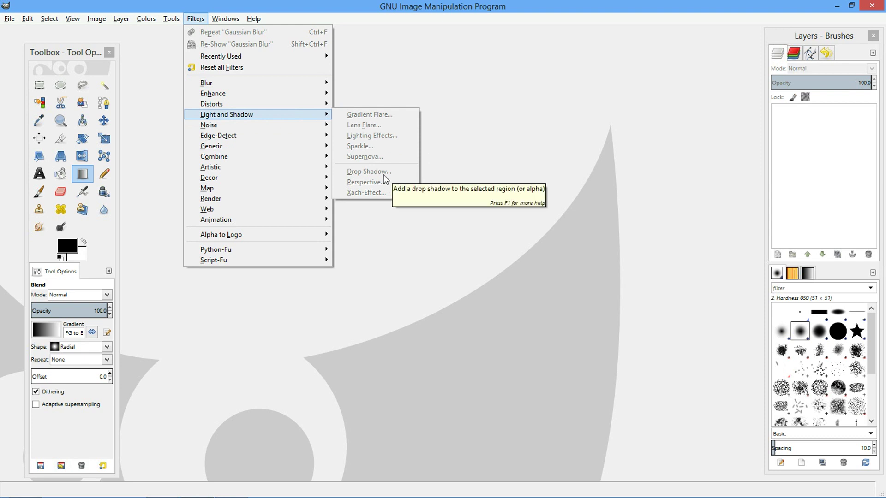
click(443, 185)
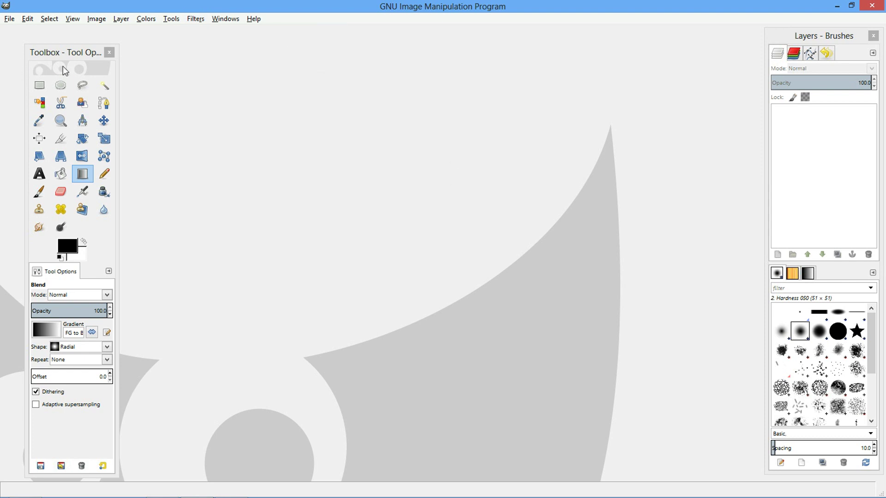
click(70, 53)
drag(70, 53, 50, 44)
click(273, 161)
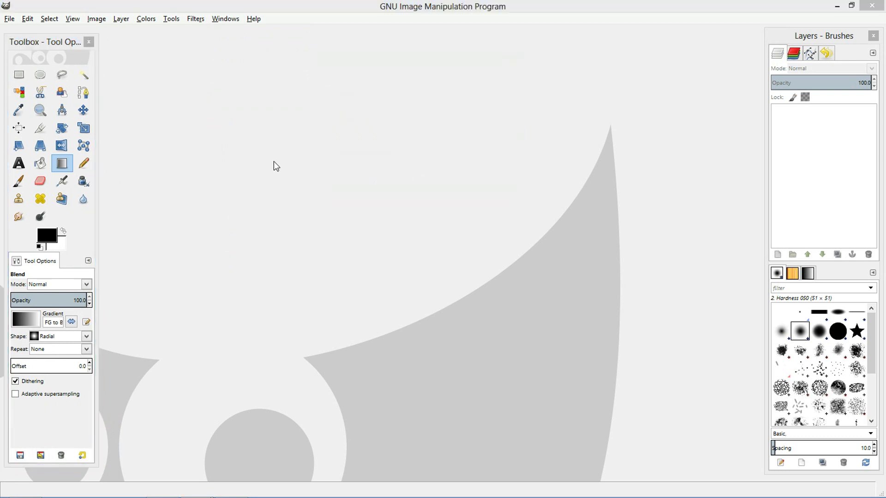
Step: Create a new white 1280x720 image with Ctrl+N
key(ctrl+n)
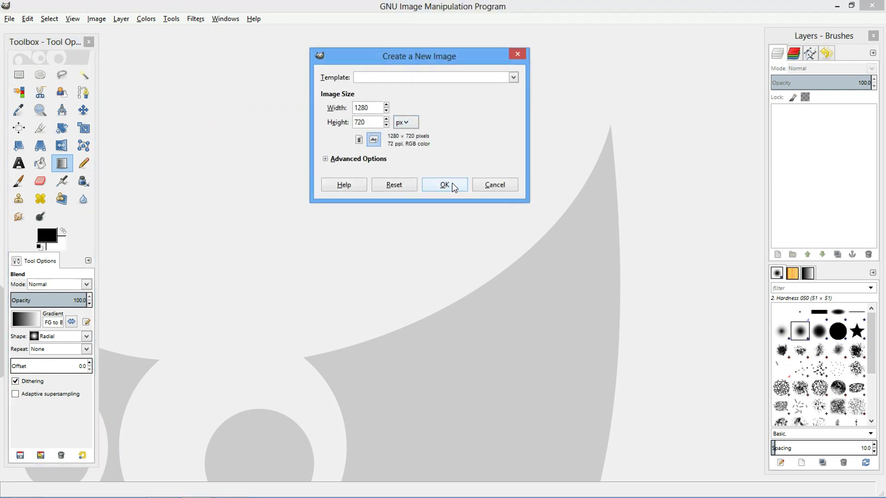
click(331, 160)
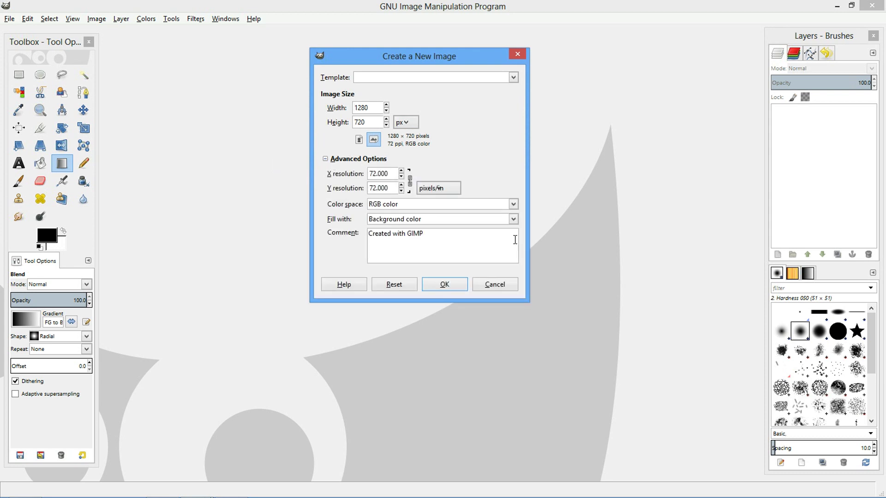
click(445, 289)
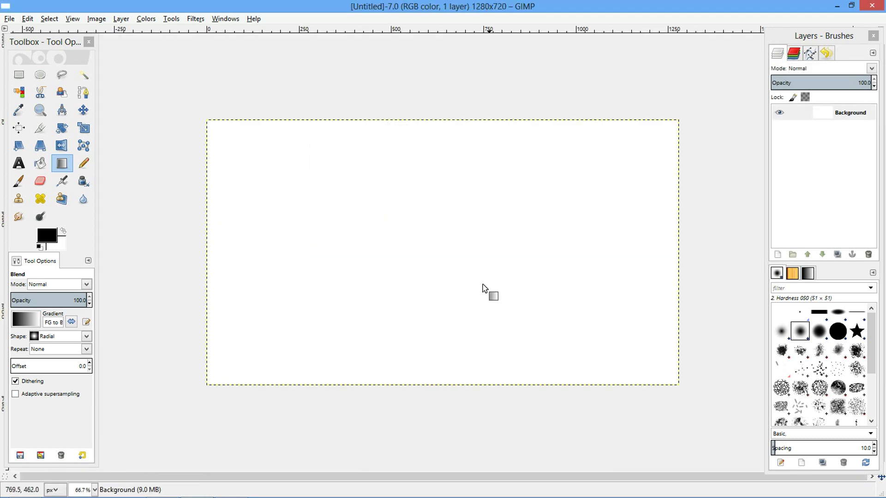
ctrl+scroll(356, 237, down, 1)
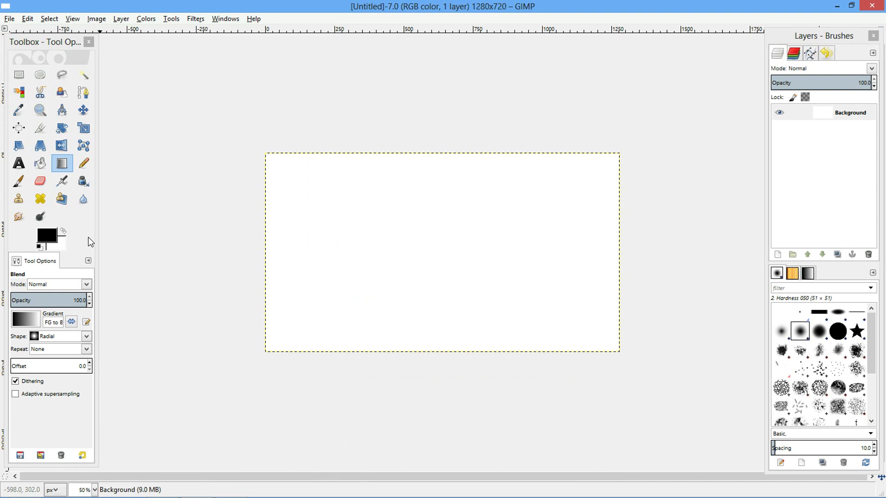
Step: Set the background colour to dark blue 0931a2, leaving the foreground unchanged
click(55, 235)
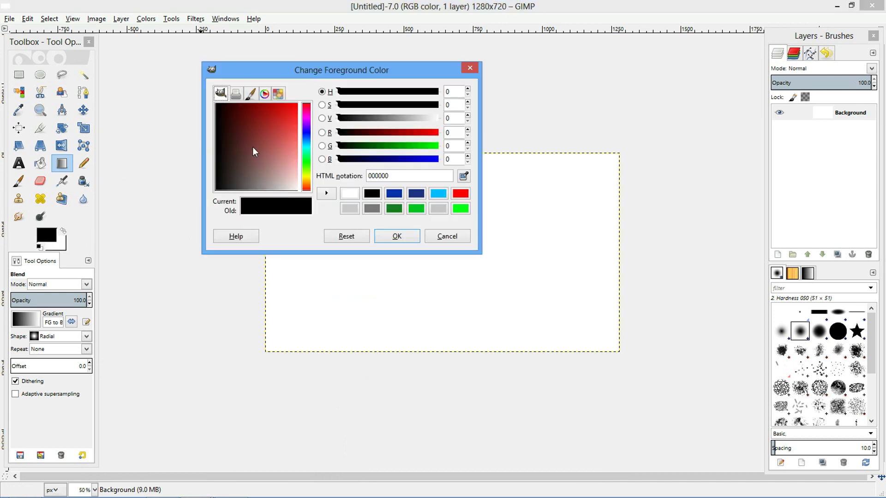
click(446, 237)
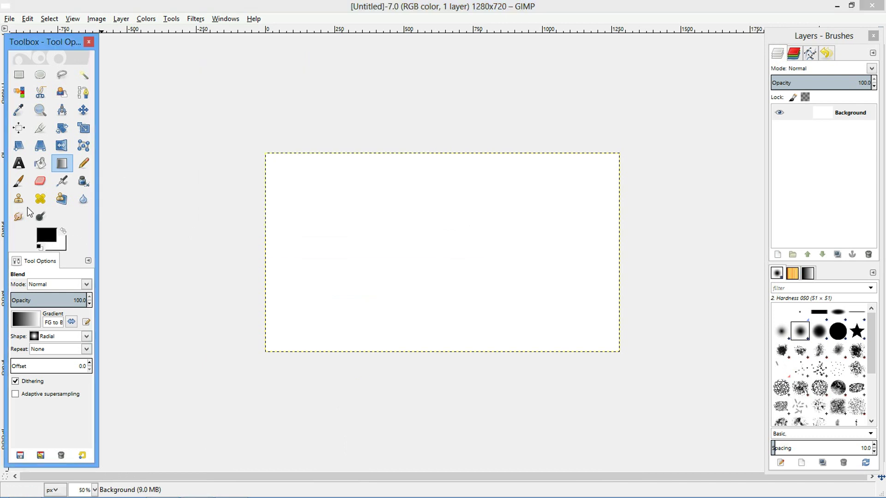
click(64, 243)
click(394, 194)
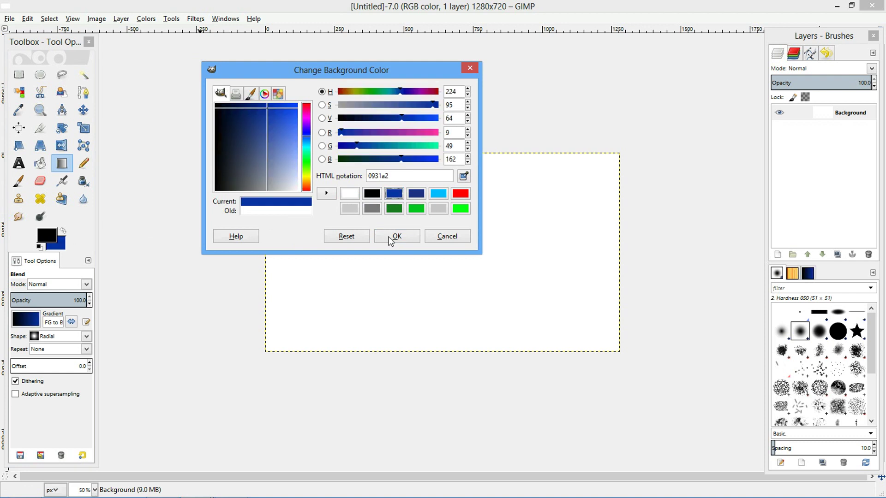
click(391, 238)
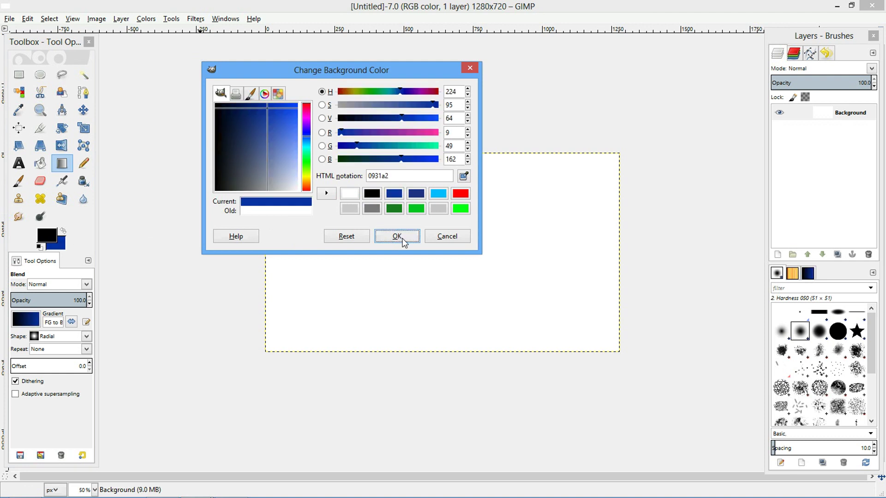
click(400, 238)
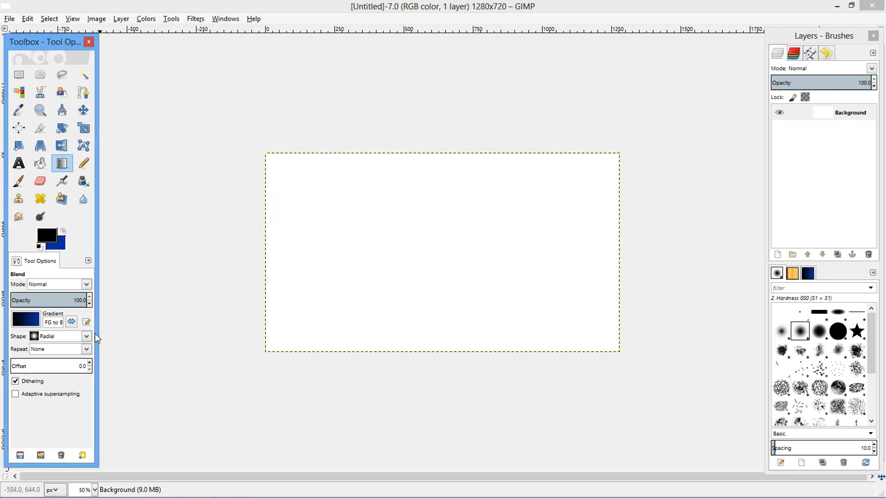
Step: Drag a near-black to dark-blue gradient from the top of the canvas down past its bottom
drag(424, 100, 427, 353)
key(ctrl+z)
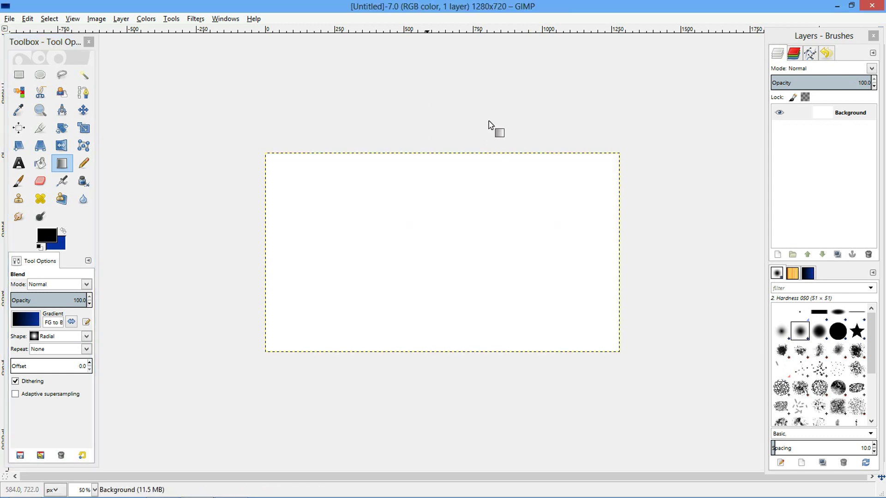
drag(416, 63, 413, 391)
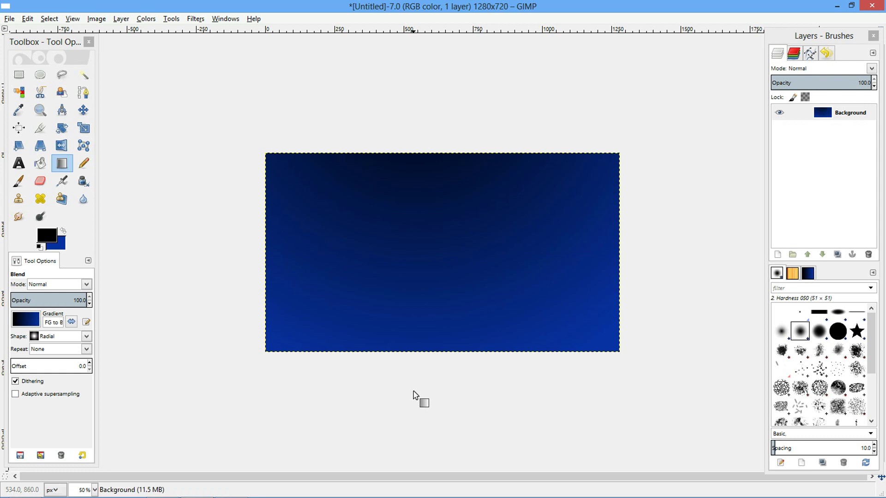
drag(437, 46, 444, 398)
Step: Draw a text box across the canvas and type 'Drop Shadow Tutorial'
key(z)
click(480, 189)
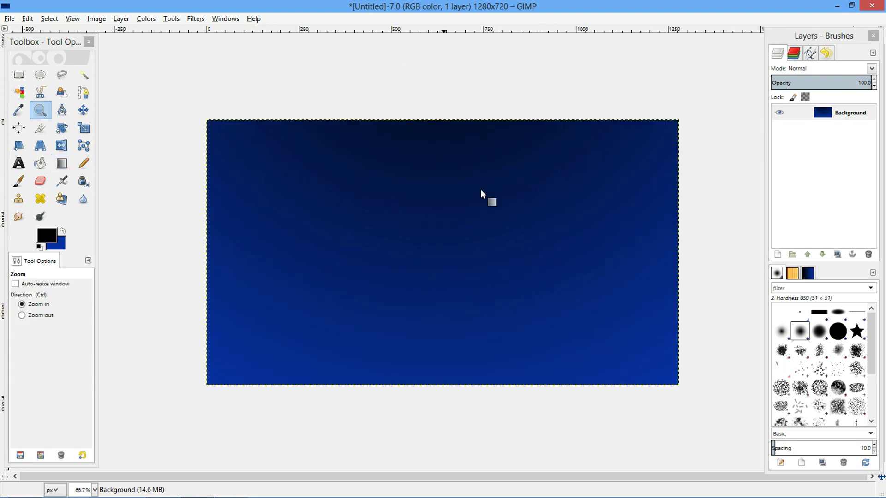
click(481, 189)
ctrl+click(481, 190)
click(18, 163)
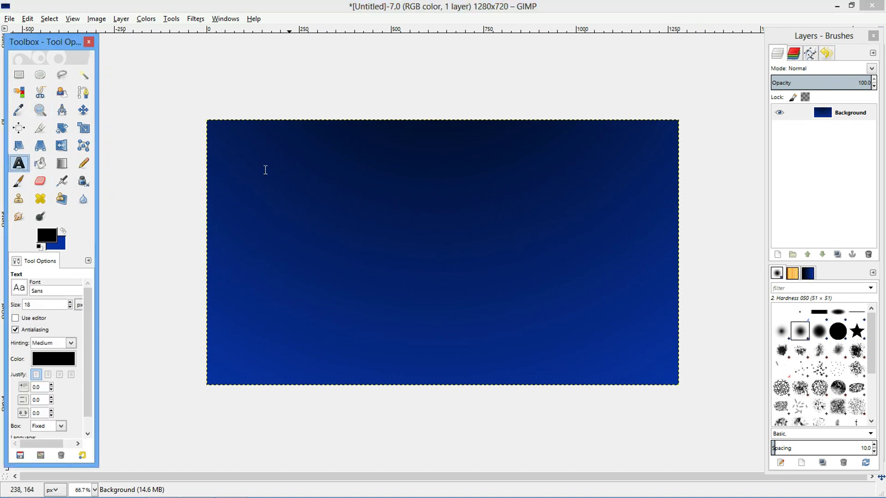
drag(225, 153, 671, 361)
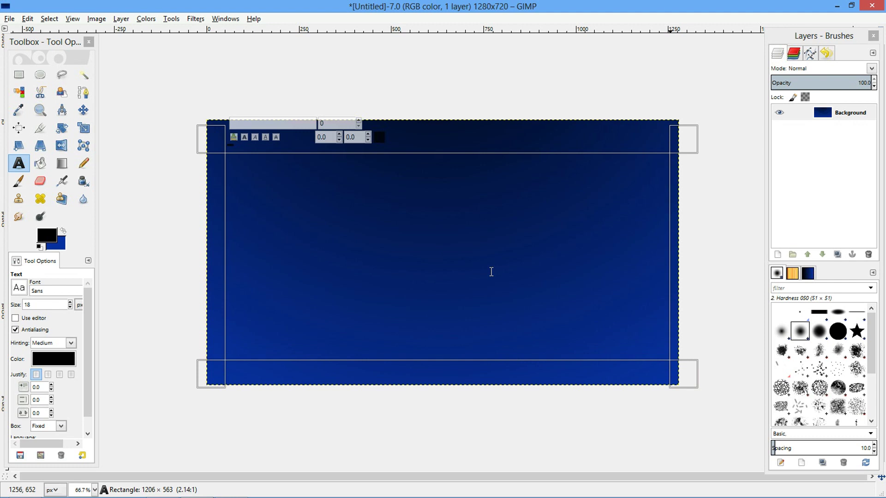
text(Drop)
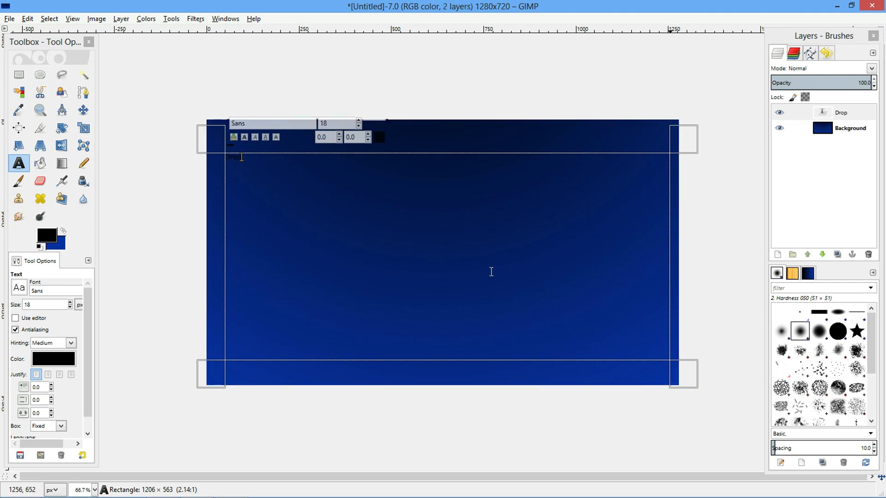
text( Shadow Tuto)
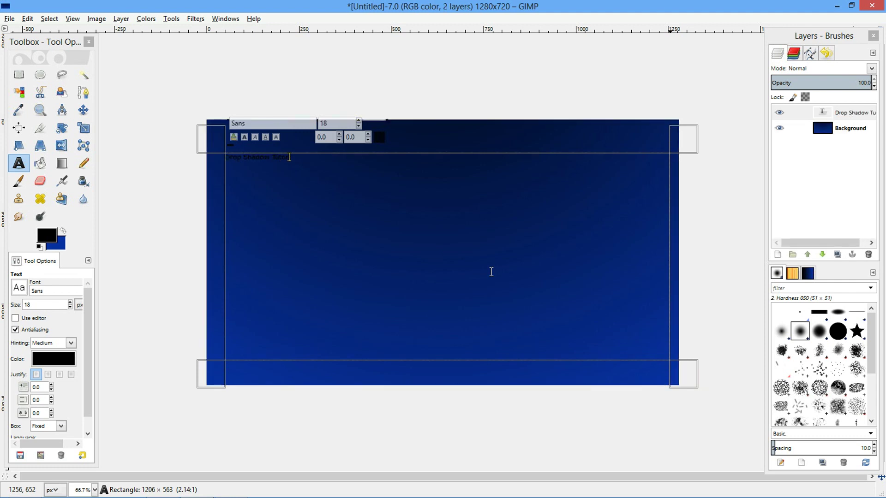
text(rial)
Step: Make the whole title text white
key(ctrl+a)
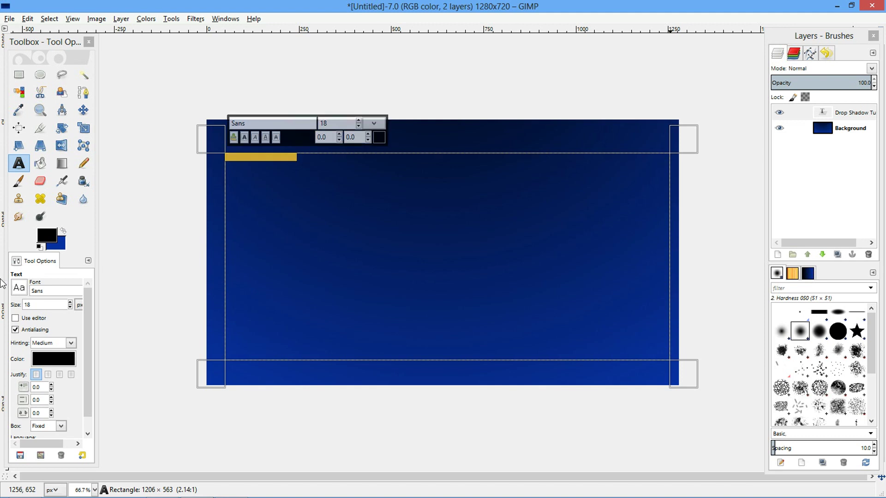
click(60, 359)
click(129, 177)
click(243, 204)
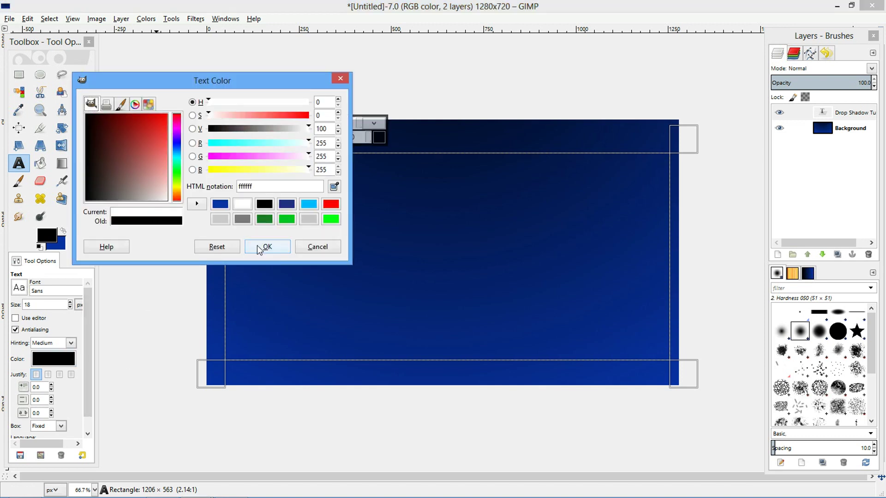
click(263, 246)
Step: Set the title font to Times New Roman at size 200
click(287, 124)
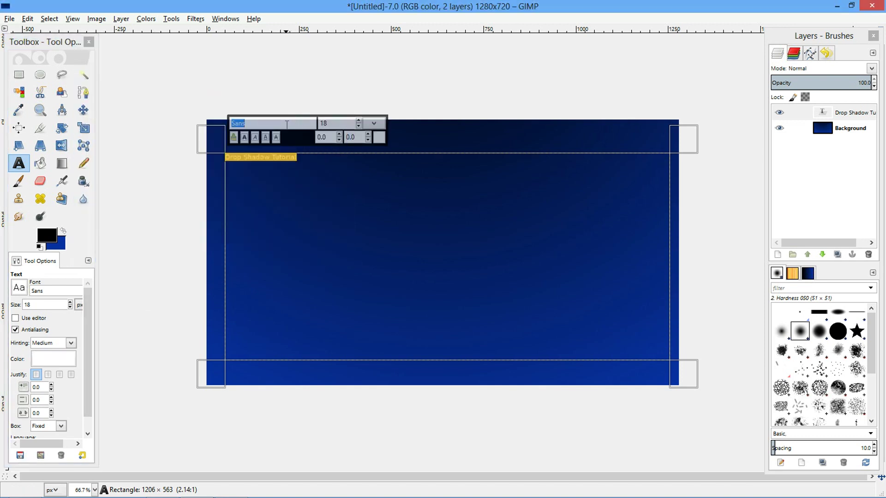
text(Tim)
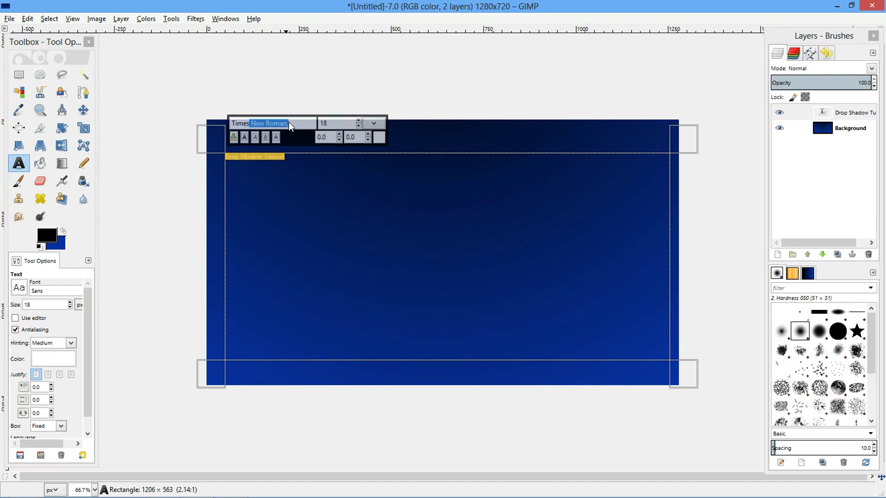
text(es)
key(Tab)
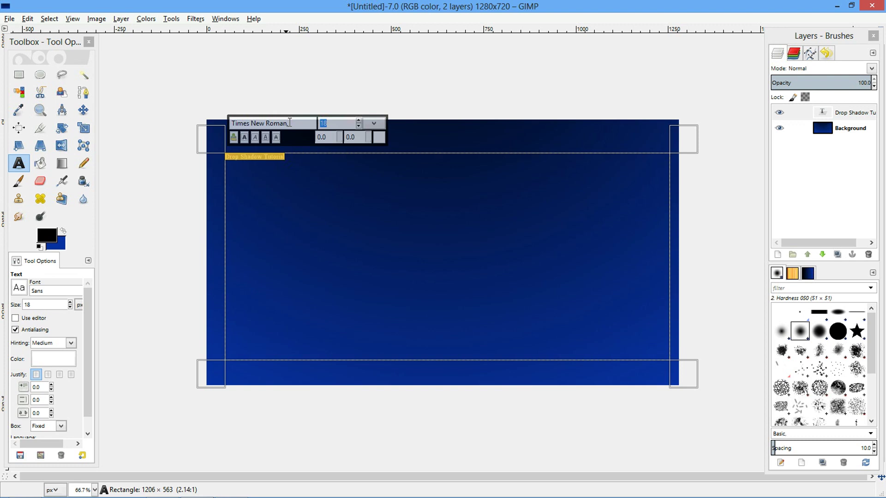
text(200)
key(Return)
Step: Enlarge the title to size 225, then drag the background layer down-right with the Move tool
drag(590, 307, 316, 122)
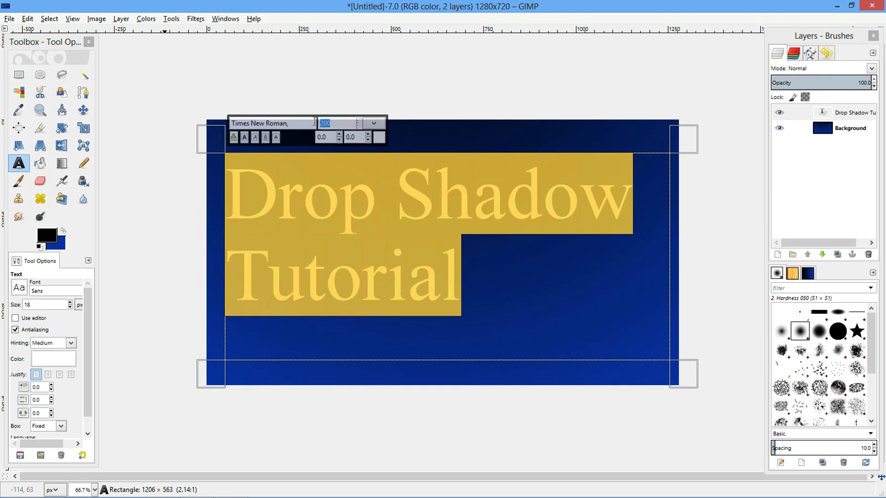
text(225)
key(Return)
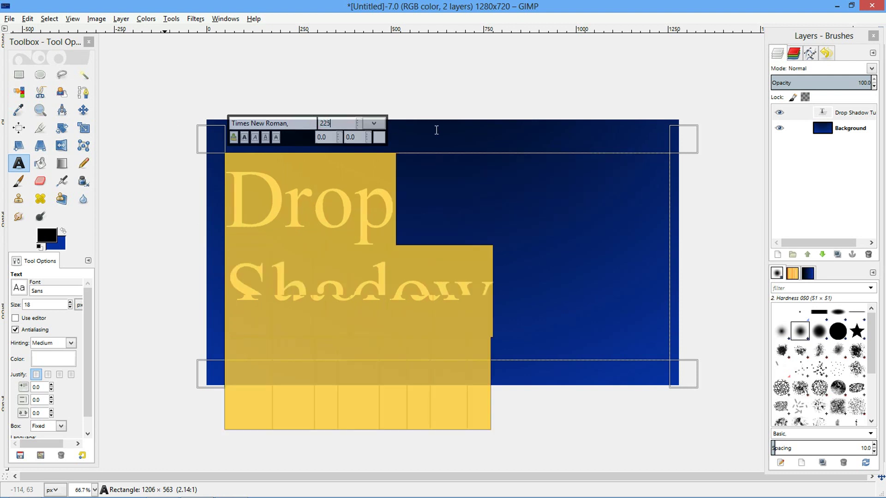
drag(340, 115, 326, 116)
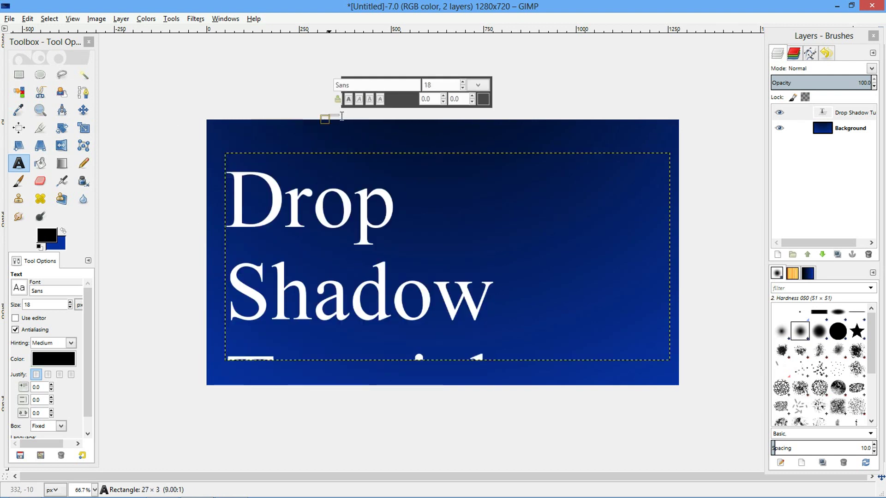
click(409, 234)
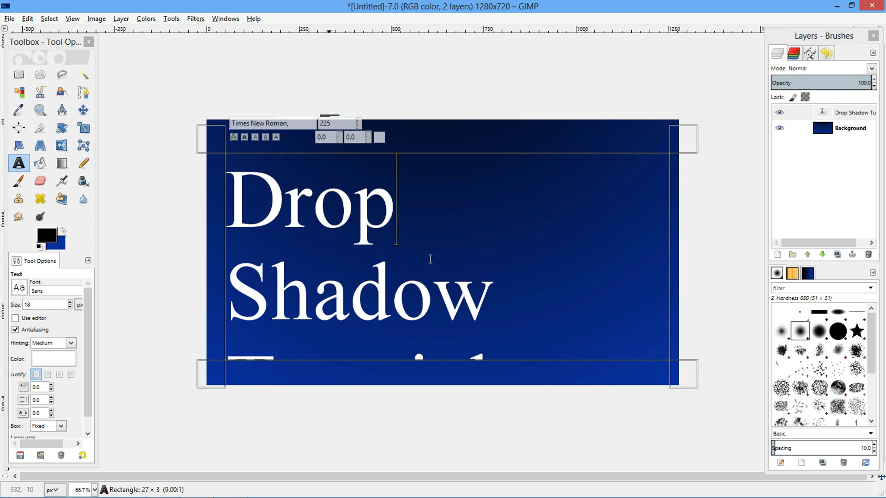
key(ctrl+a)
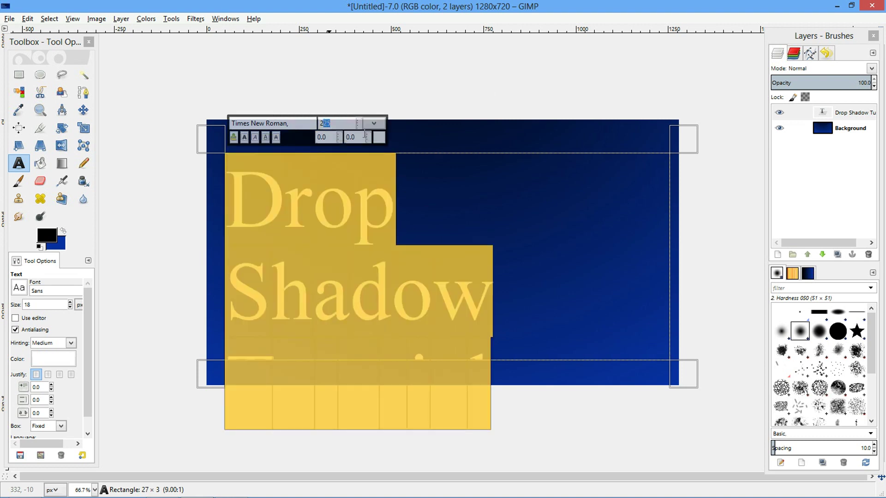
text(10)
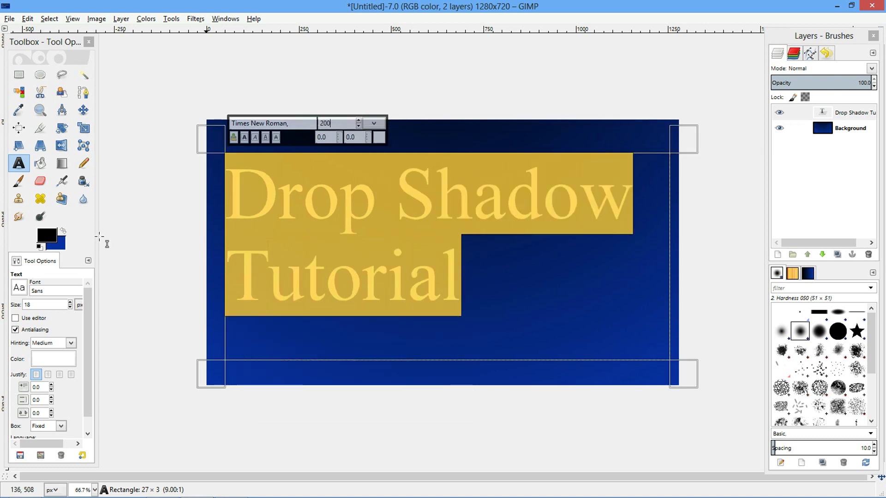
click(78, 112)
drag(267, 195, 287, 230)
Step: Undo the background shift and add a new transparent layer above the title text
key(ctrl+z)
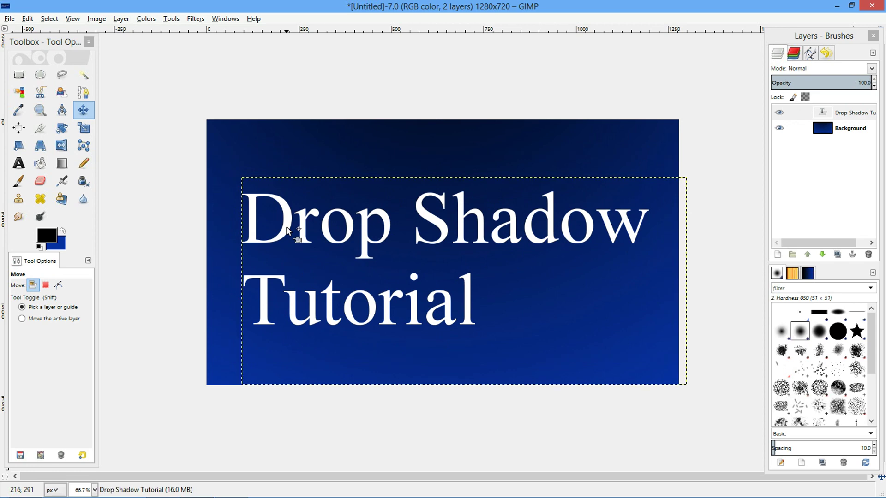
right_click(827, 176)
click(787, 38)
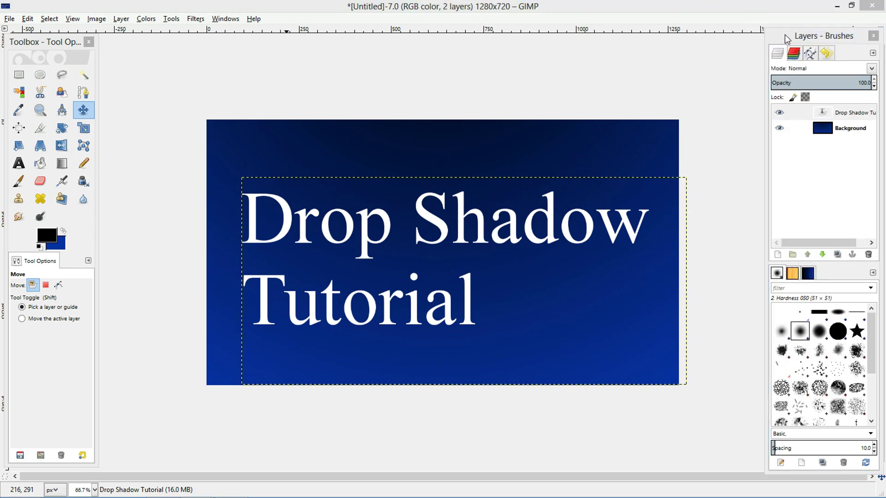
click(201, 279)
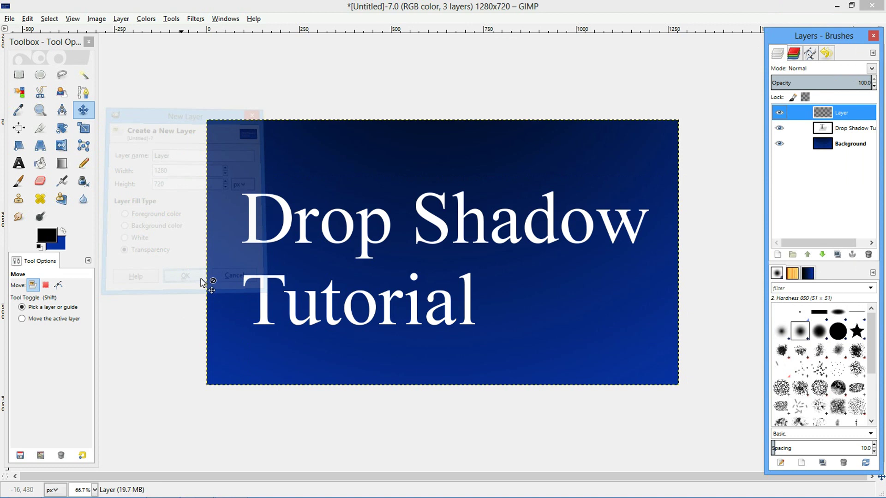
Step: Merge the new empty layer down into the Drop Shadow Tutorial text layer
click(861, 130)
click(854, 118)
right_click(855, 117)
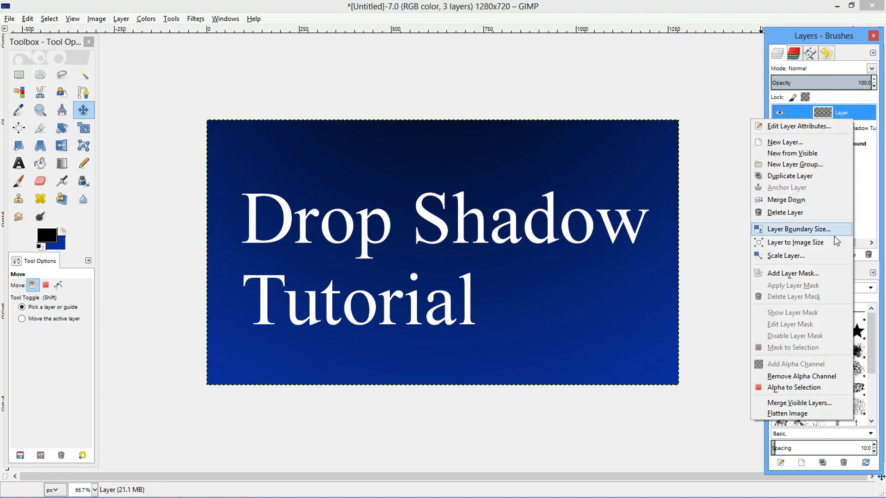
click(829, 202)
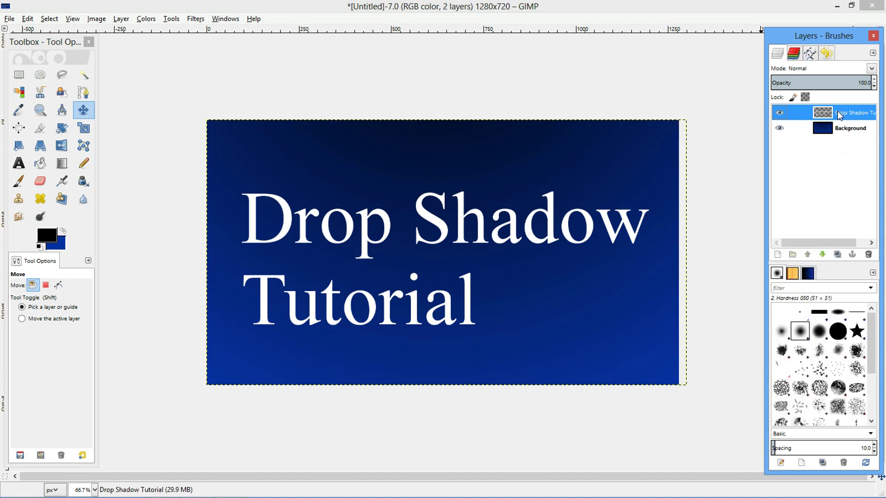
click(779, 114)
click(779, 113)
Step: Turn the title letters into a selection with Alpha to Selection, checking it with the background hidden
right_click(830, 112)
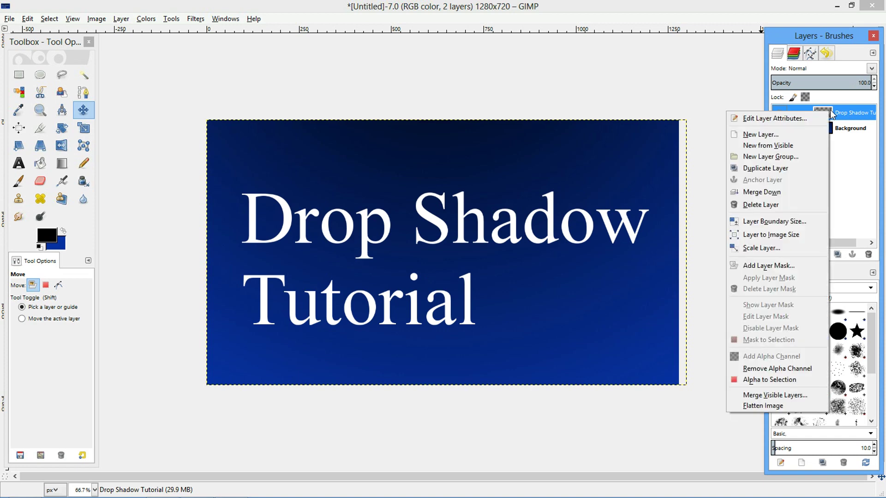
click(785, 380)
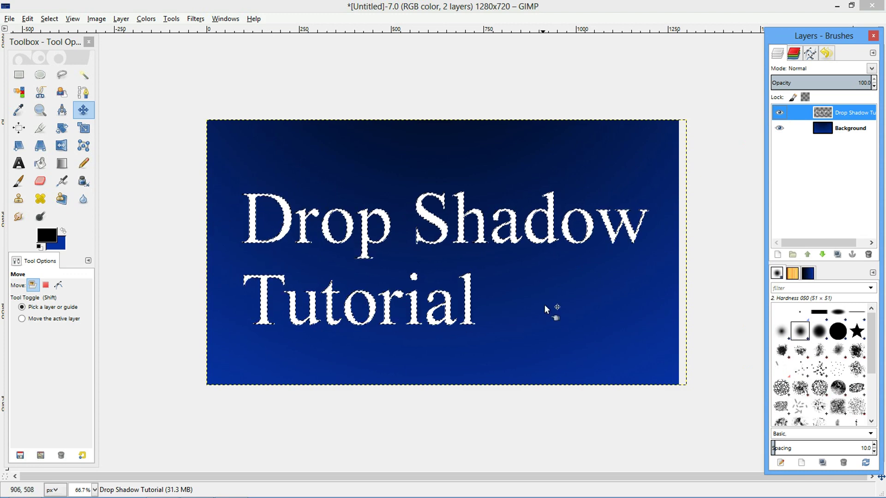
click(779, 128)
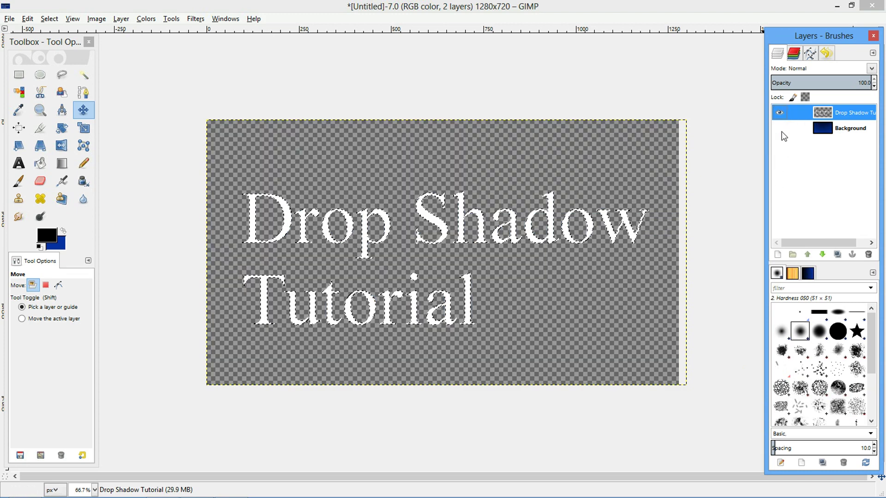
scroll(507, 284, up, 2)
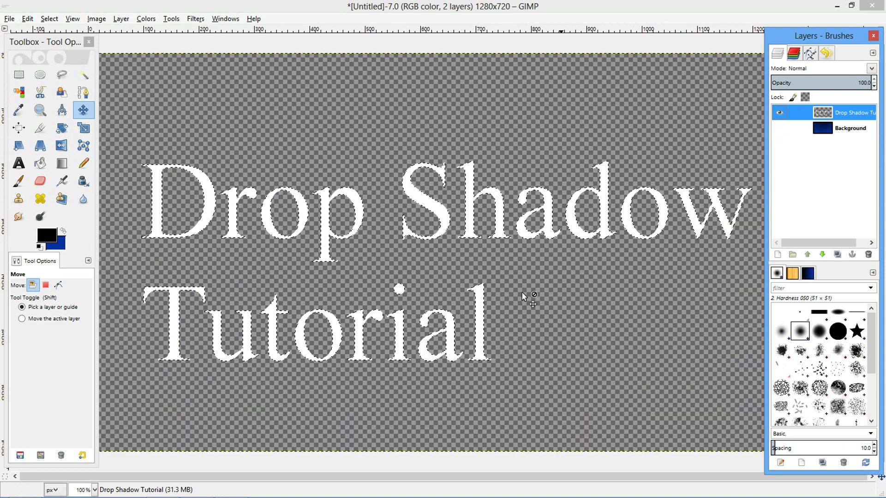
scroll(580, 276, down, 3)
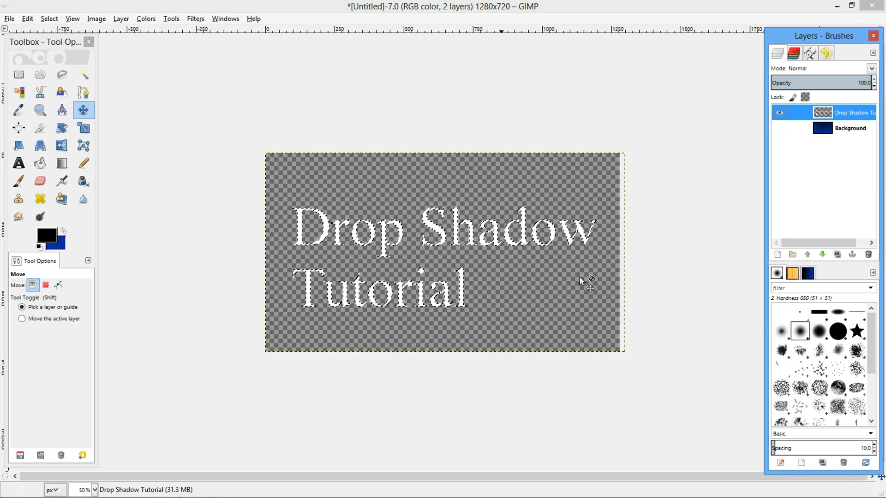
click(780, 128)
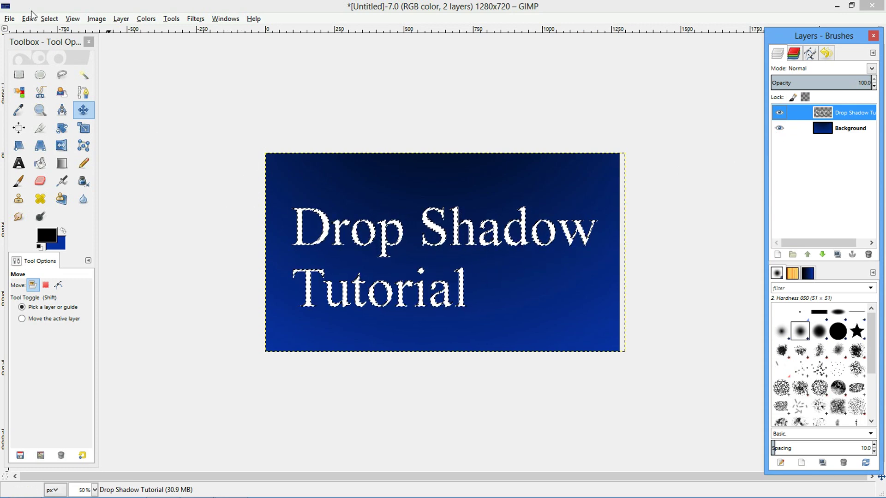
Step: Grow the letter selection by 8 px
click(50, 19)
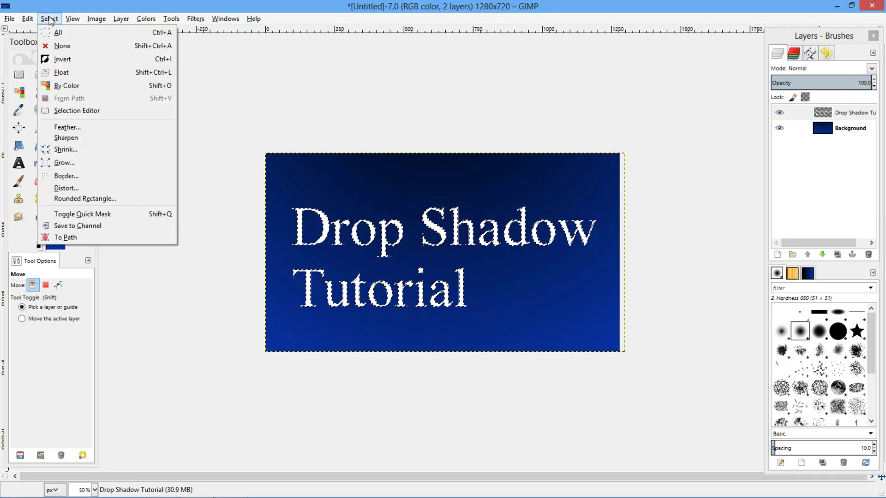
click(96, 163)
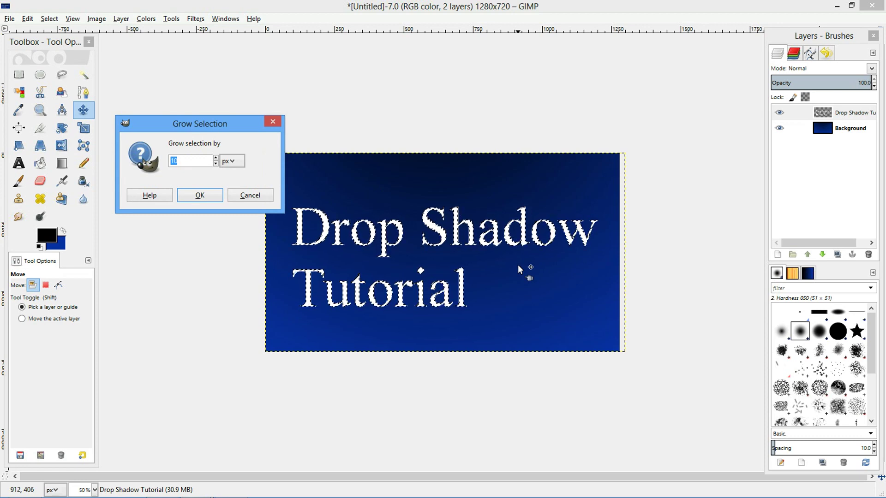
click(190, 156)
key(BackSpace)
key(BackSpace)
text(8)
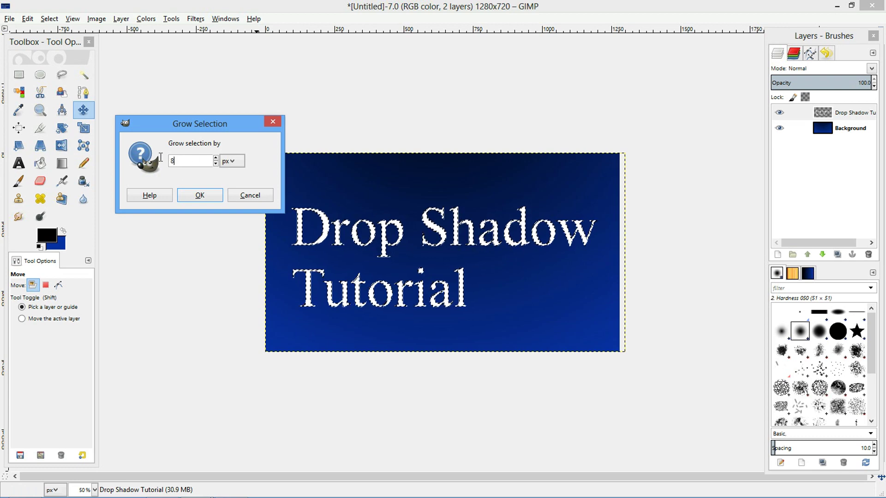
key(Return)
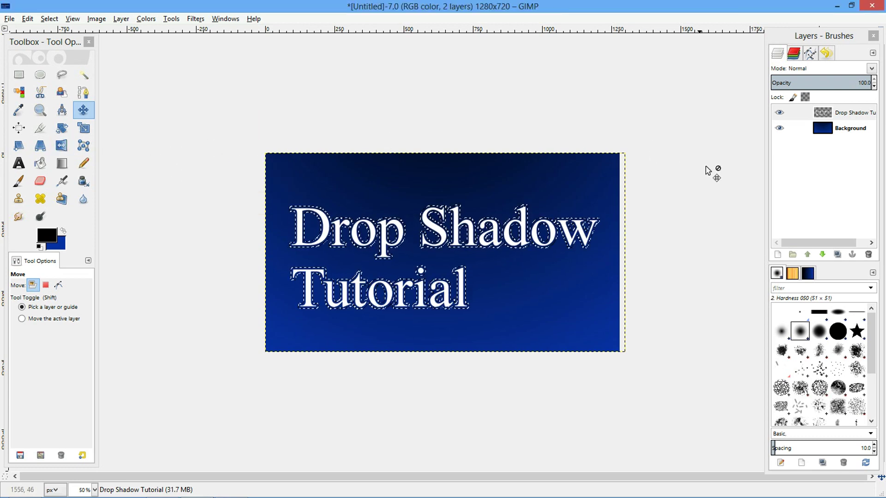
Step: Add a new transparent layer and lower it beneath the text layer
right_click(818, 188)
click(803, 207)
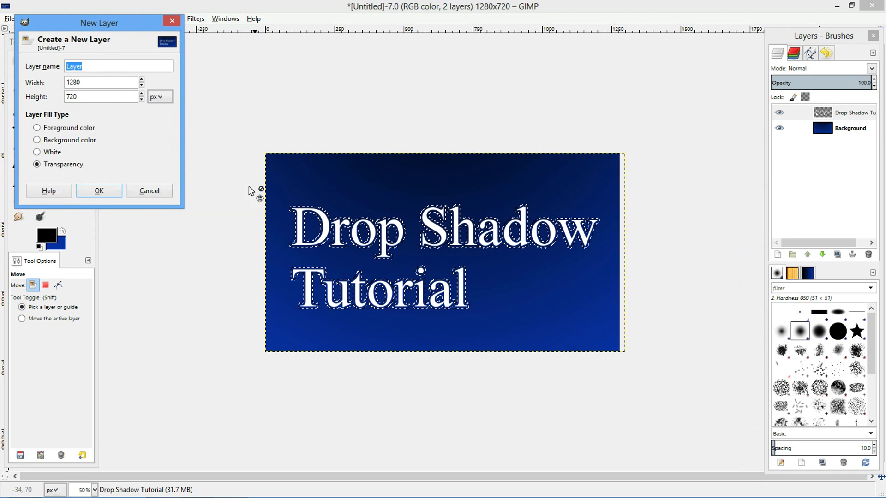
click(99, 190)
drag(826, 113, 841, 138)
click(822, 254)
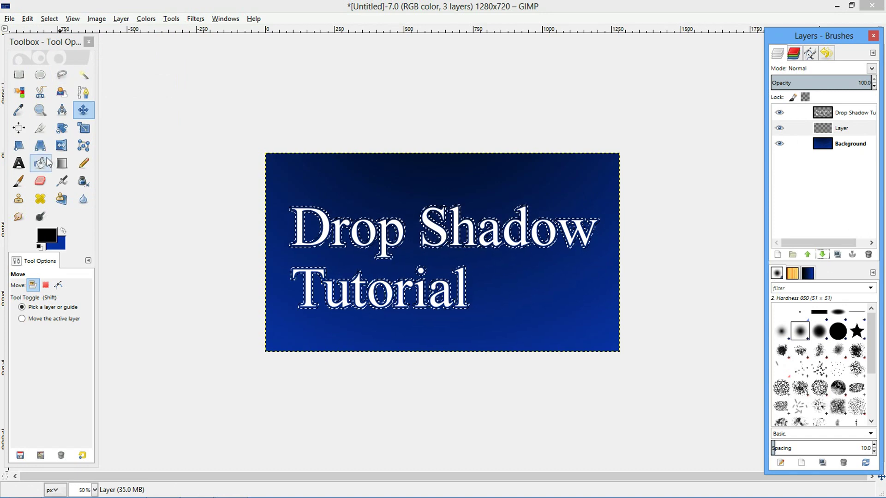
Step: Set up Bucket Fill with a black foreground and the Fill similar colors option
click(40, 163)
click(48, 237)
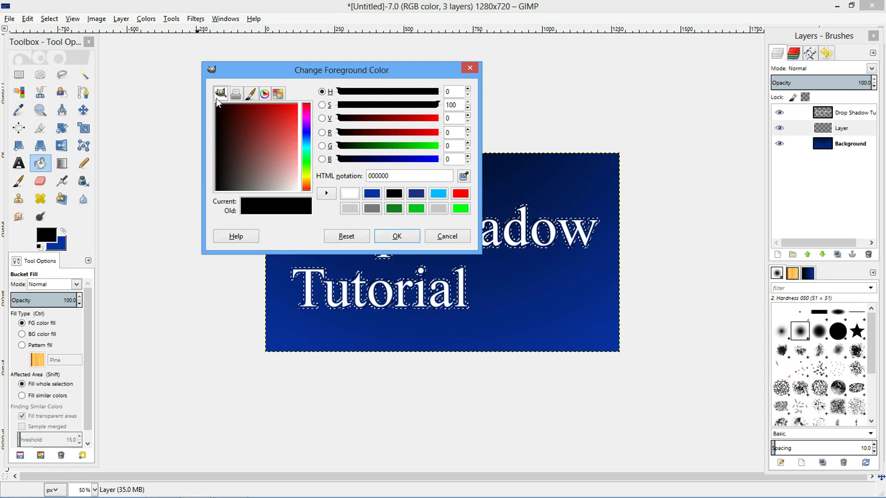
drag(255, 186, 260, 184)
click(346, 236)
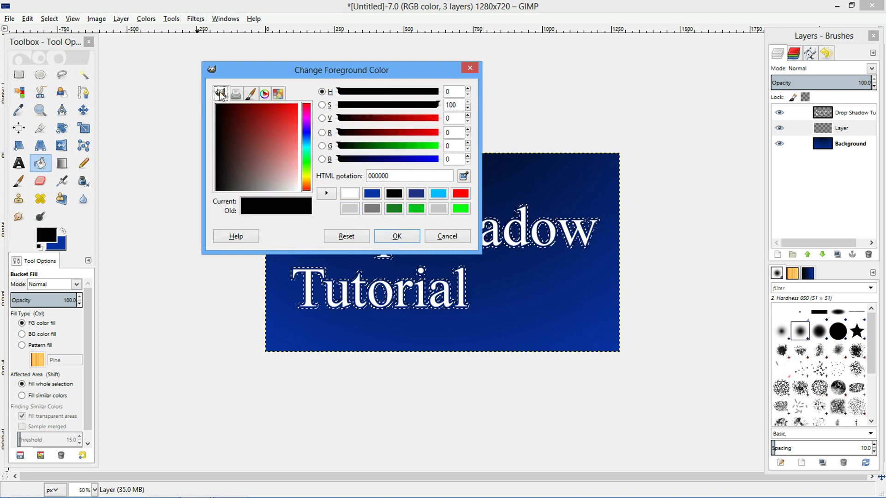
click(406, 237)
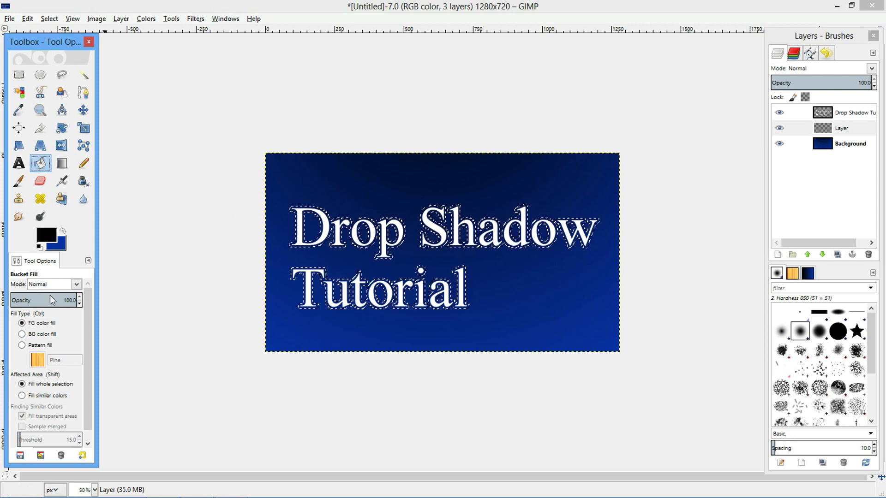
click(39, 395)
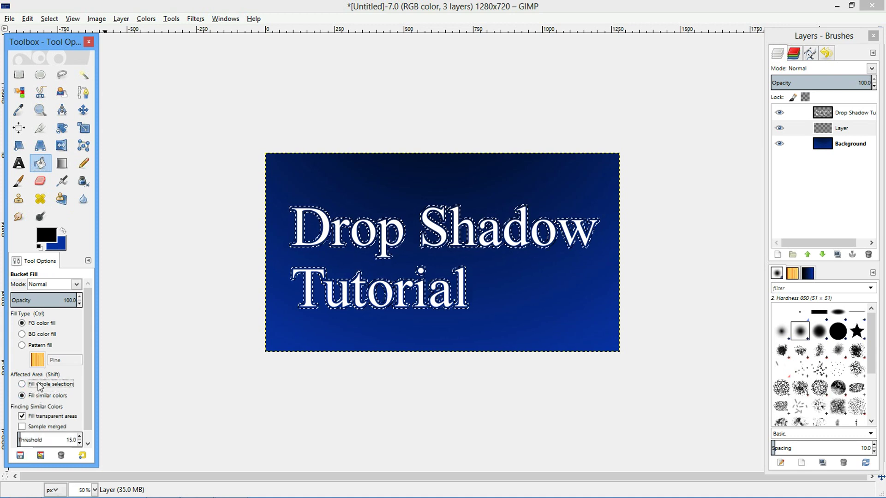
Step: Fill the grown letter selection with black, then remove the selection
click(335, 297)
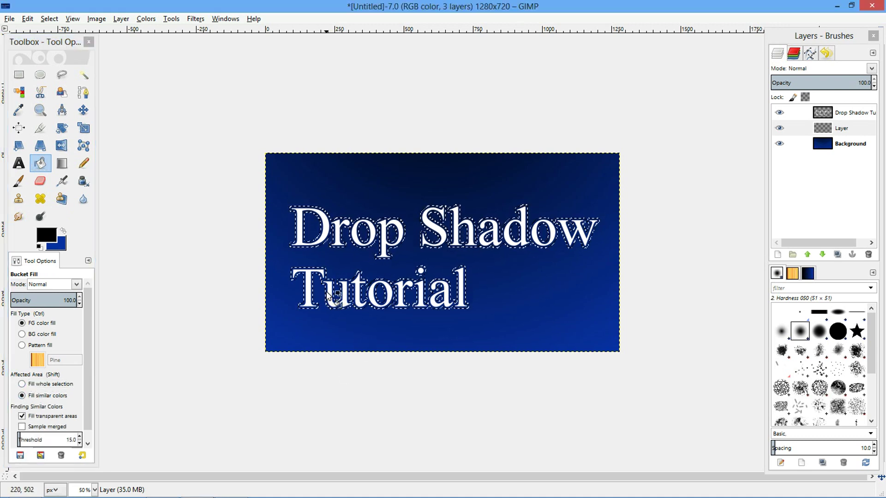
click(49, 18)
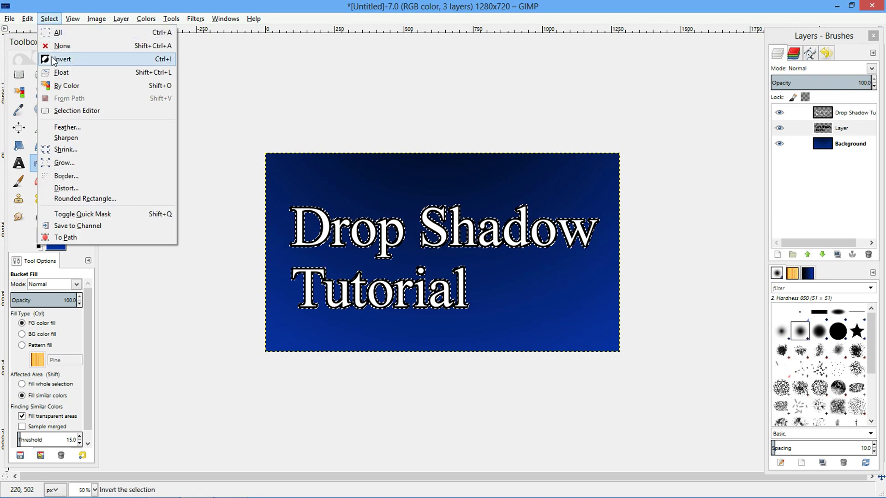
click(60, 44)
ctrl+scroll(436, 217, down, 2)
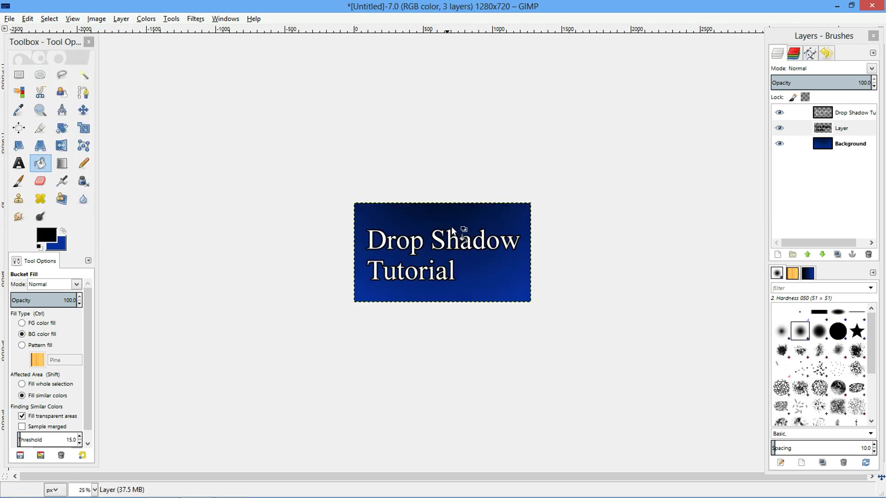
ctrl+scroll(452, 228, up, 1)
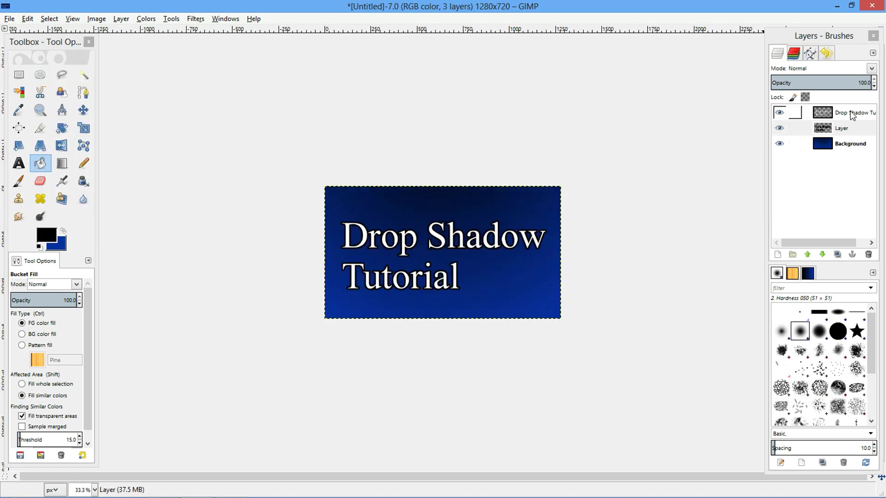
Step: Apply a Gaussian blur of radius 15 px to the black-filled Layer
click(841, 129)
click(195, 18)
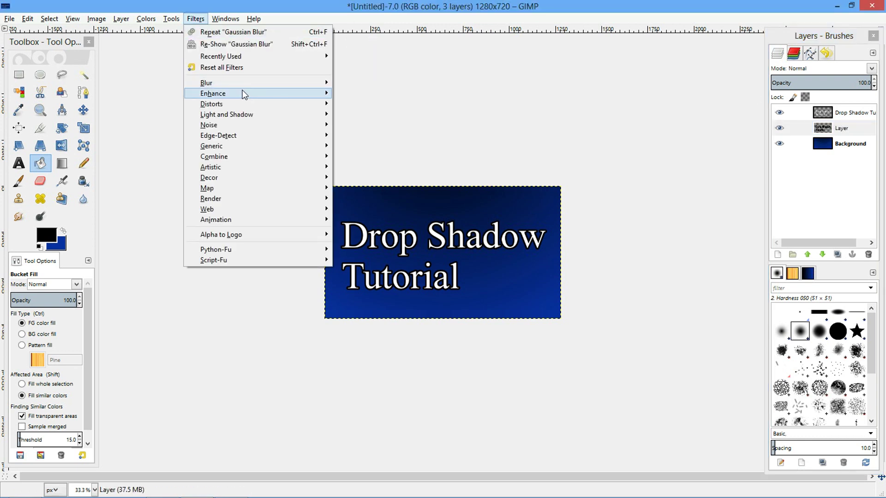
mouse_move(241, 81)
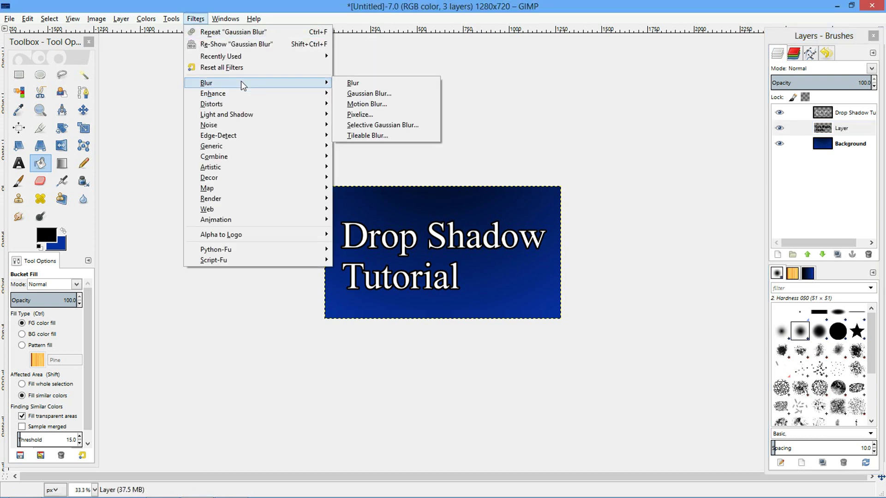
click(367, 93)
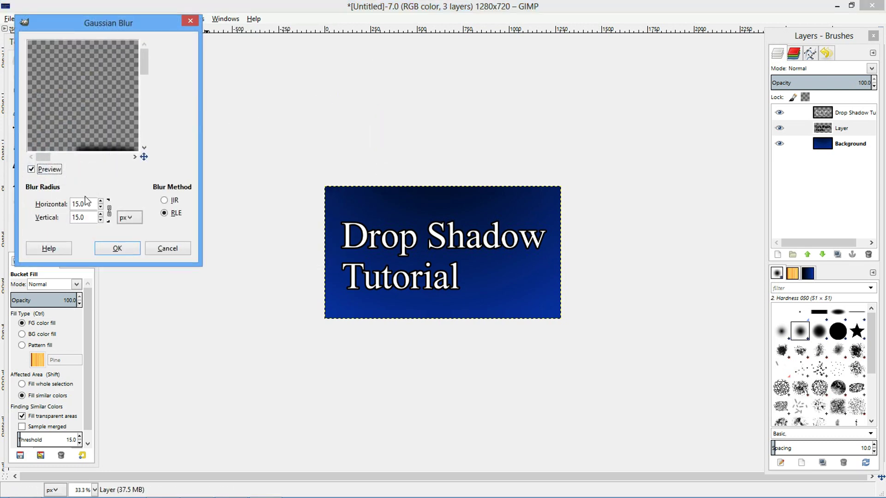
drag(51, 156, 70, 144)
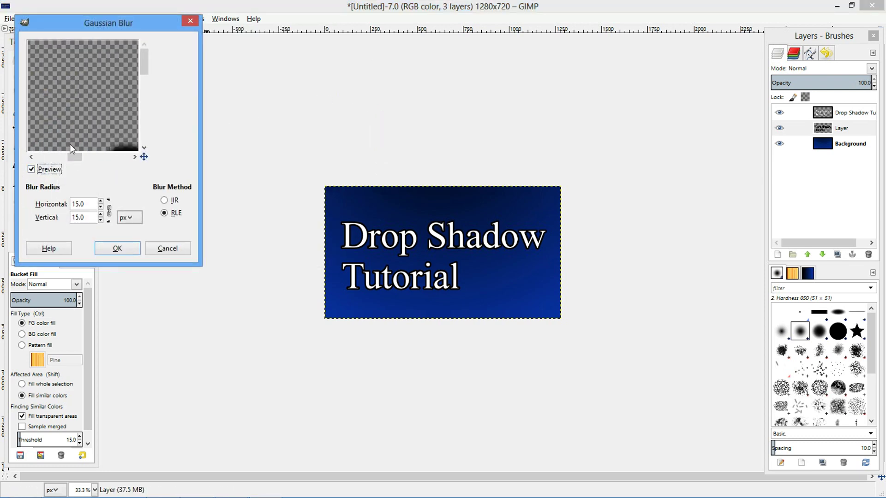
drag(144, 62, 149, 89)
double_click(82, 205)
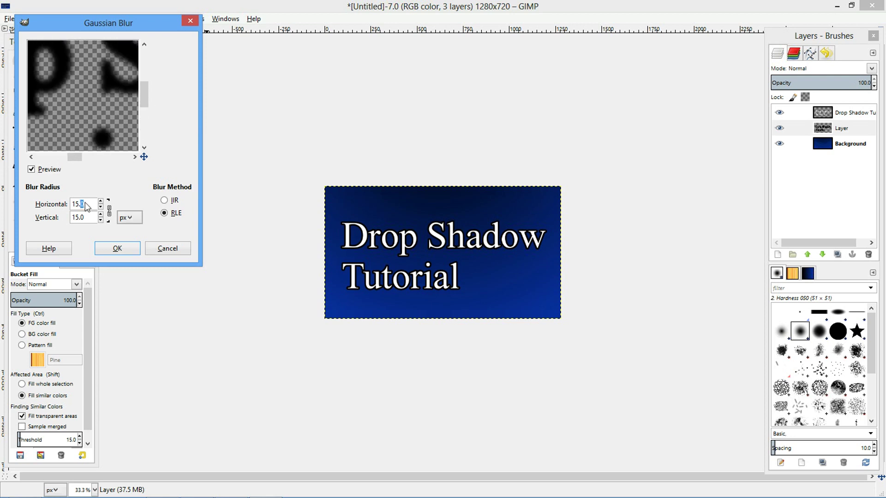
triple_click(86, 206)
click(91, 205)
click(121, 248)
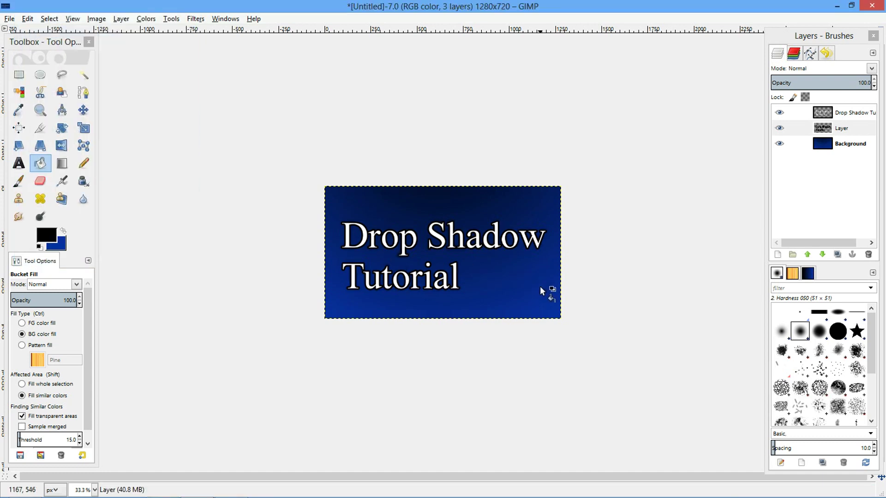
Step: Fit the image in view and nudge the shadow layer about 24,9 px down-right
key(1)
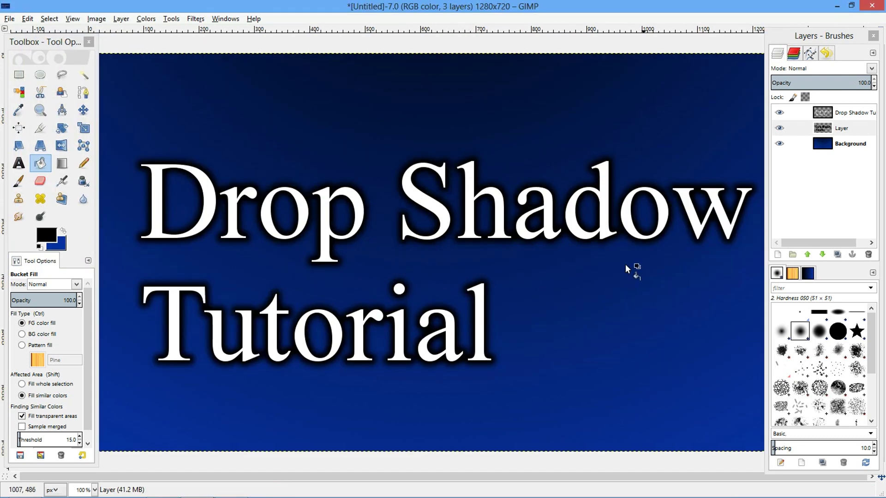
key(minus)
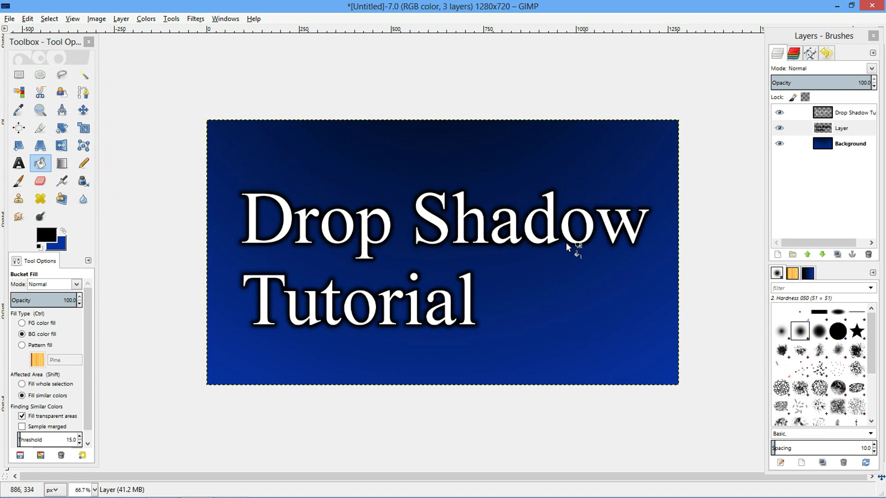
key(ctrl)
click(83, 110)
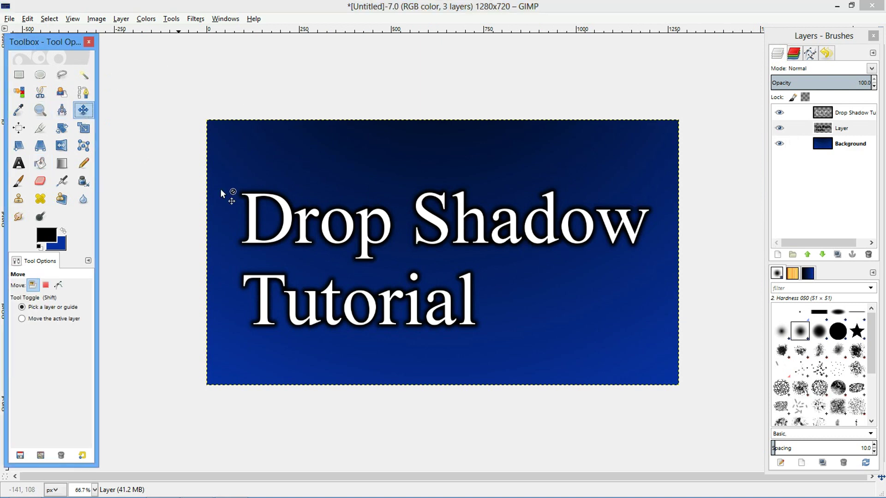
mouse_move(269, 246)
mouse_down()
mouse_move(277, 249)
mouse_move(259, 251)
mouse_move(270, 247)
mouse_up()
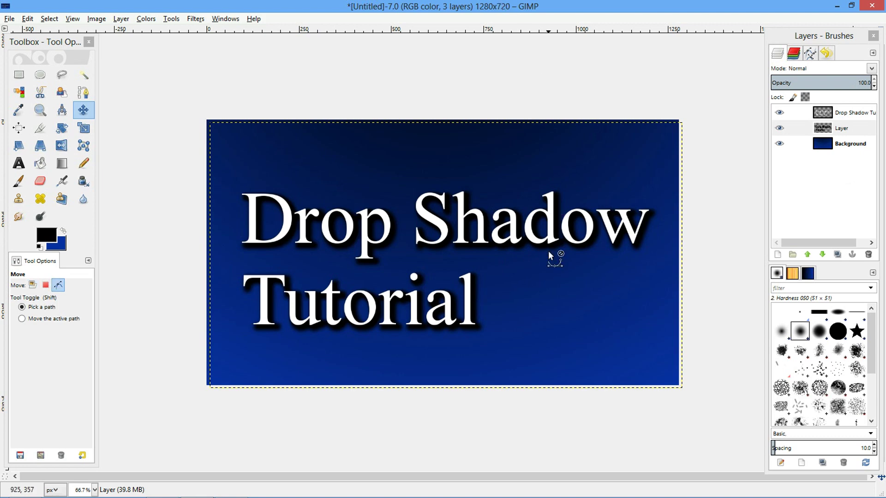
scroll(548, 251, down, 2)
scroll(562, 268, up, 2)
scroll(562, 267, up, 1)
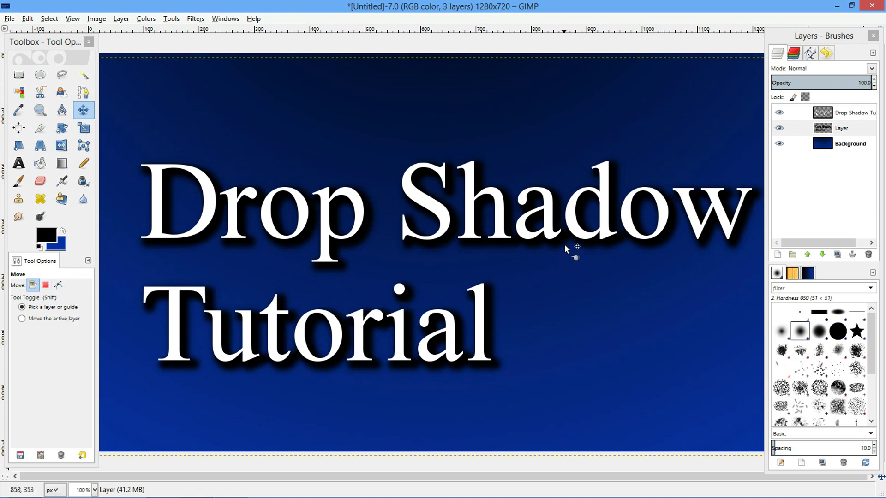
key(ctrl)
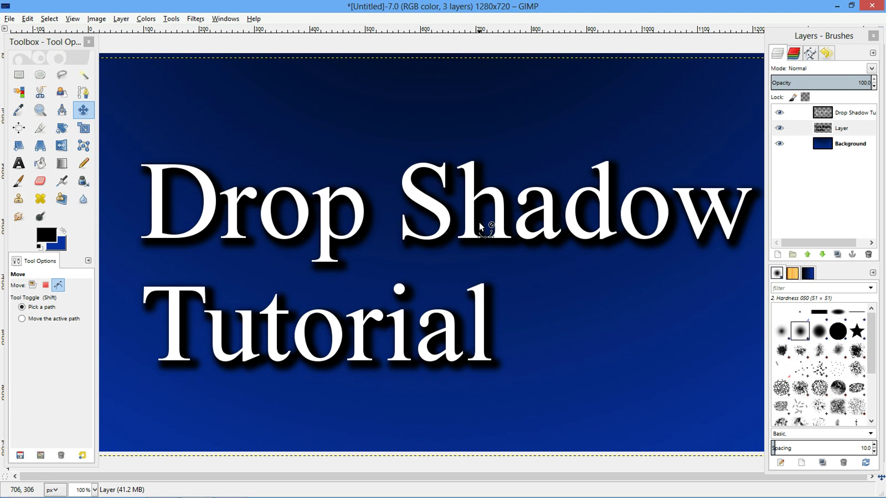